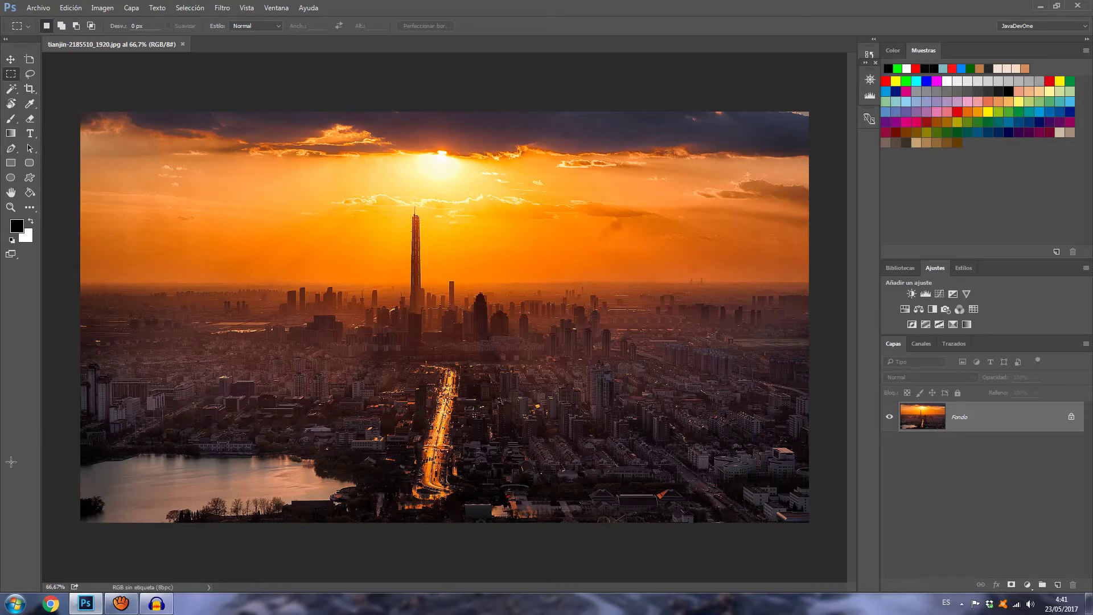
- Hide and restore the tools and panels, then switch to Full Screen Mode with Menu Bar
key(Tab)
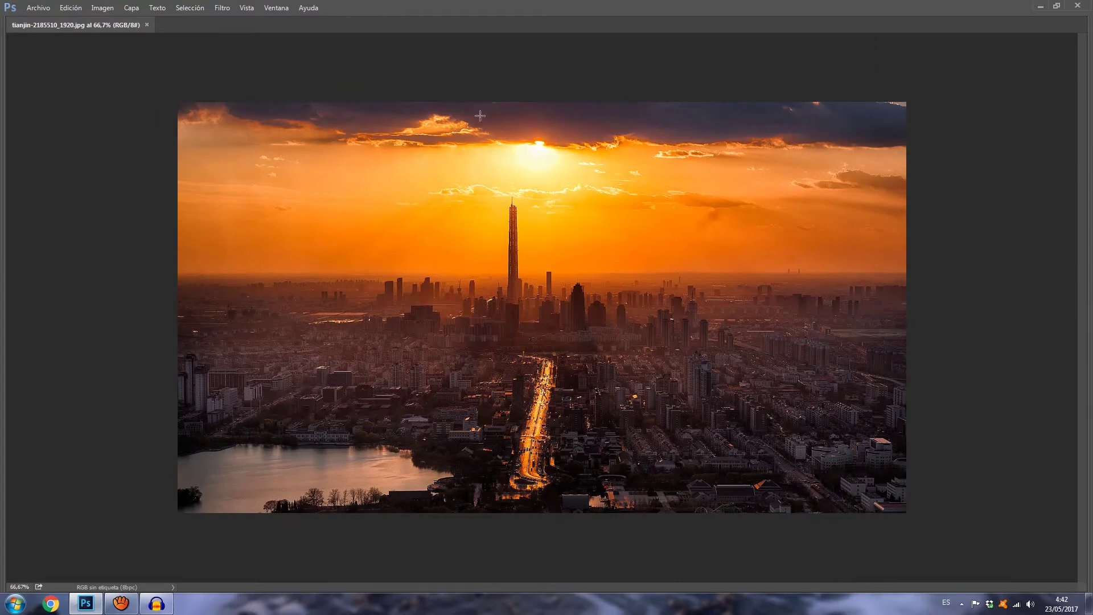
key(Tab)
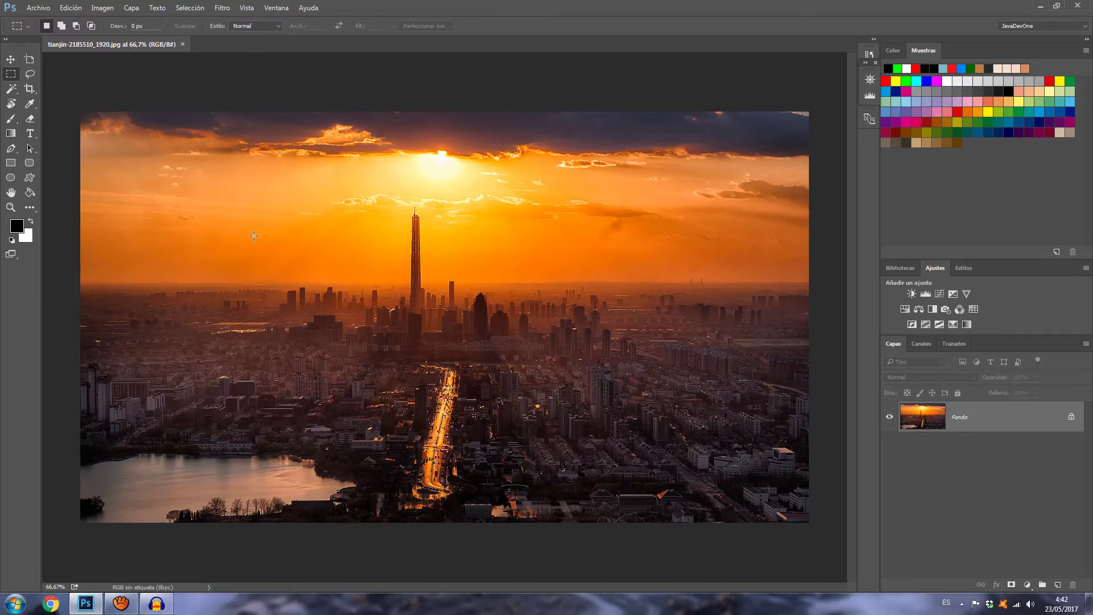
key(f)
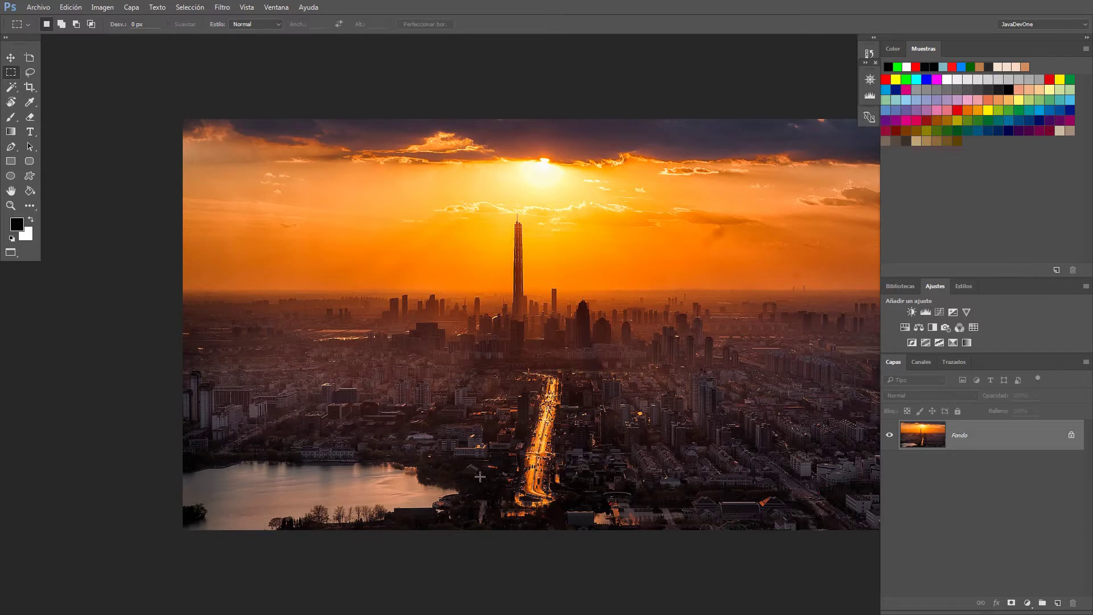
- Pan the skyline photo left with the Hand tool and switch to plain Full Screen Mode
drag(587, 445, 504, 424)
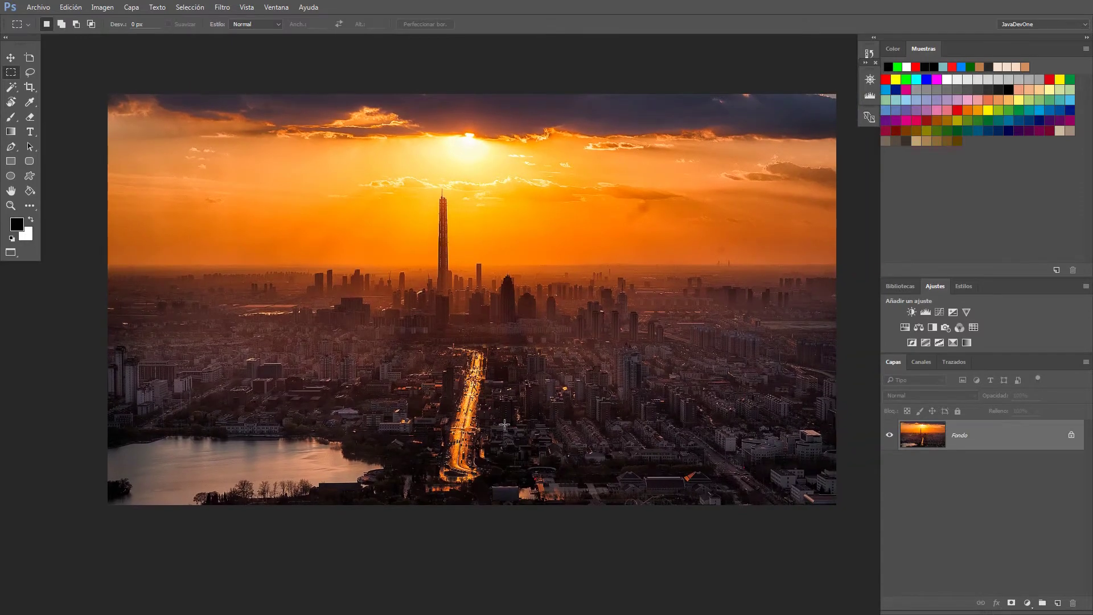
key(f)
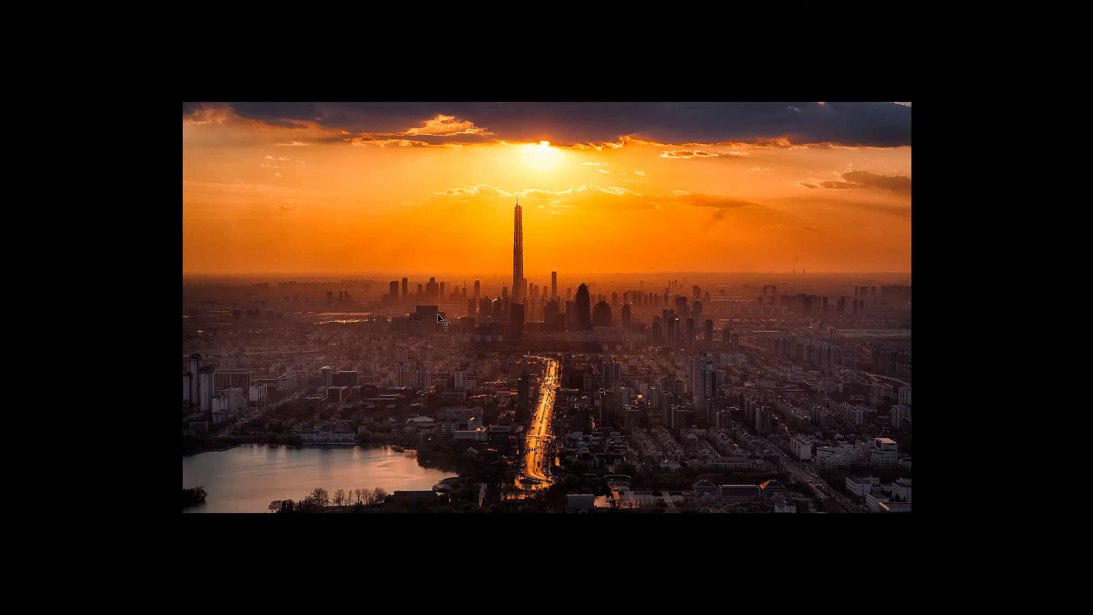
- Cycle through the screen modes back to Standard Screen Mode, then hide all tools and panels
key(f)
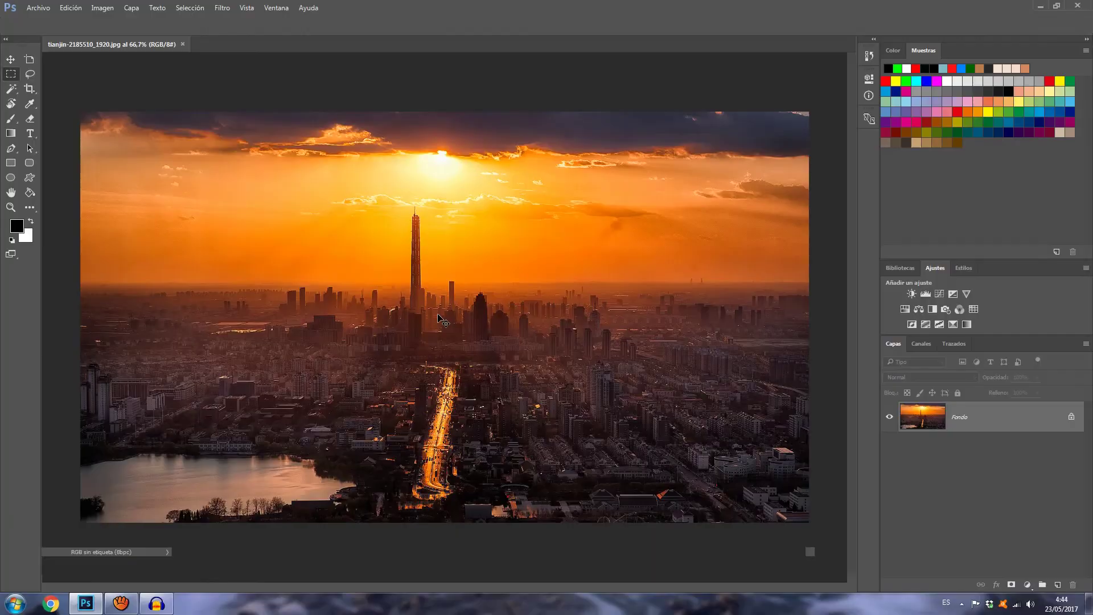
key(f)
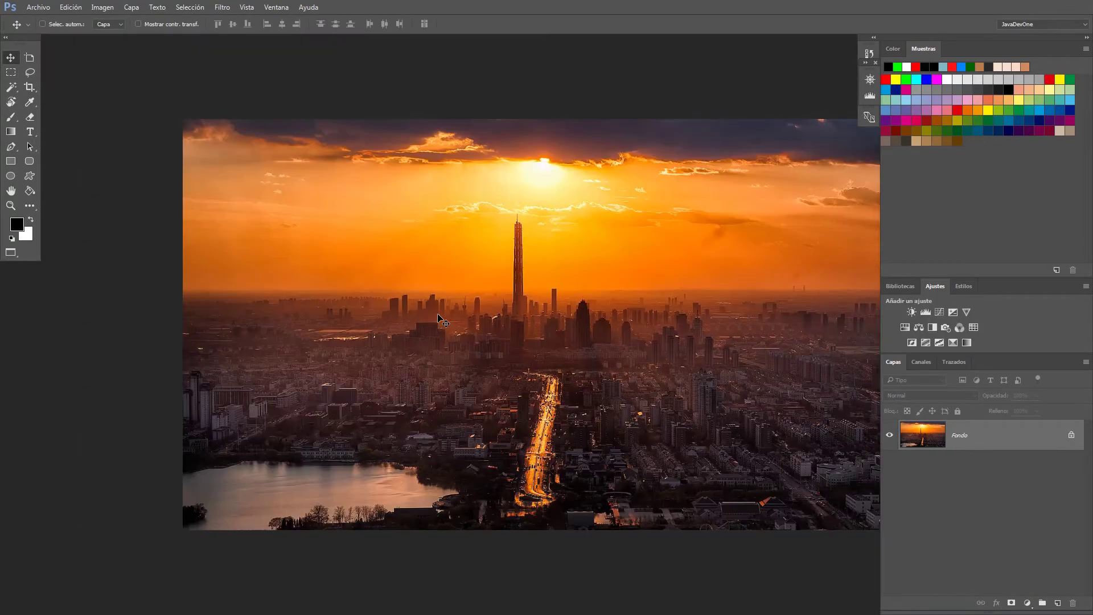
key(f)
key(f)
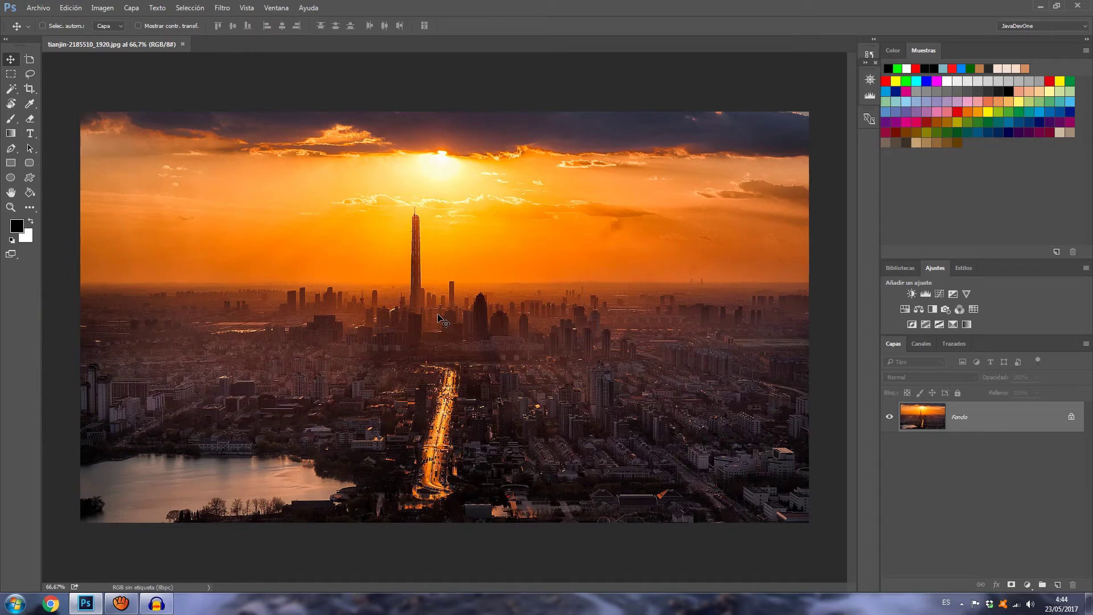
key(f)
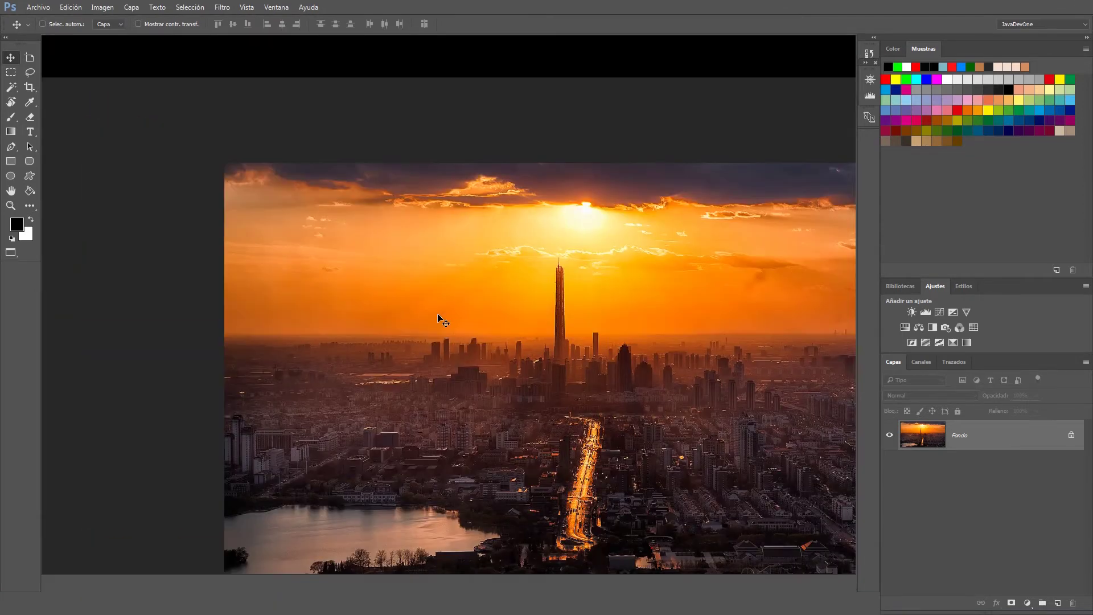
key(f)
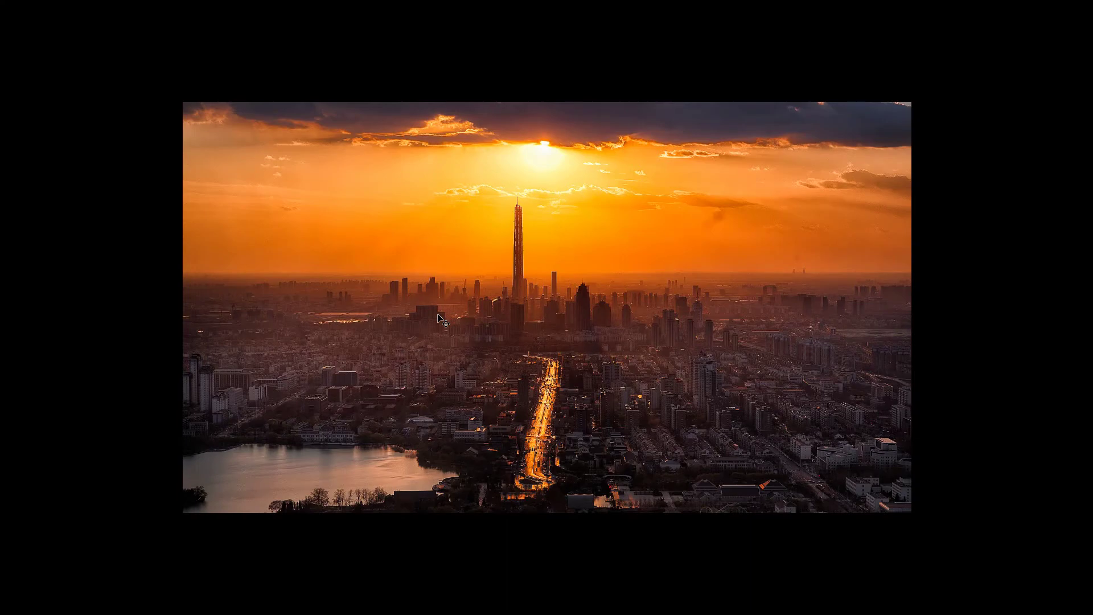
key(f)
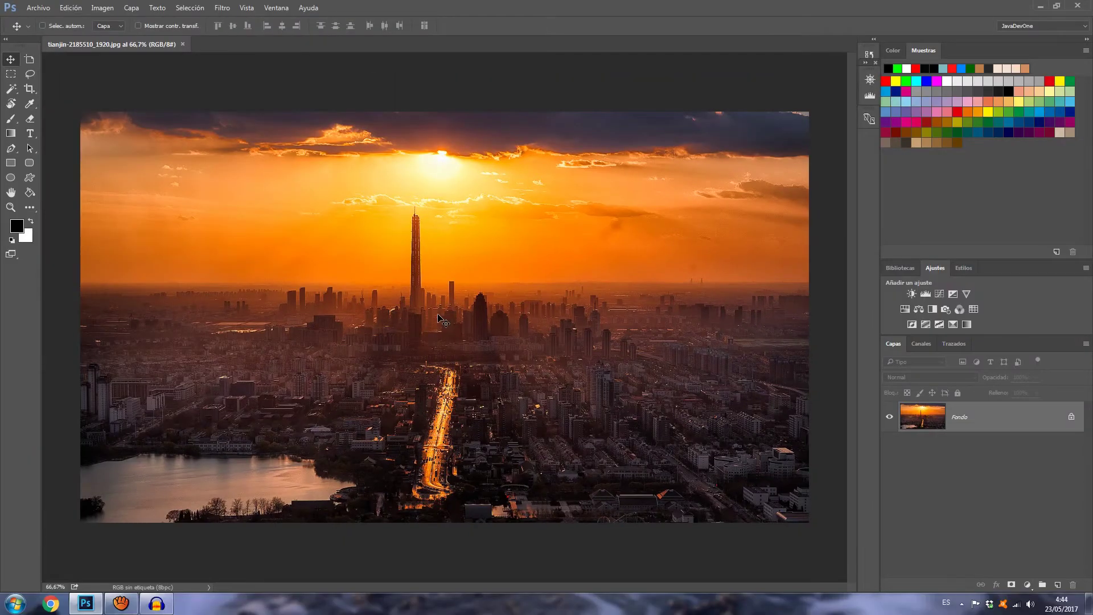
key(f)
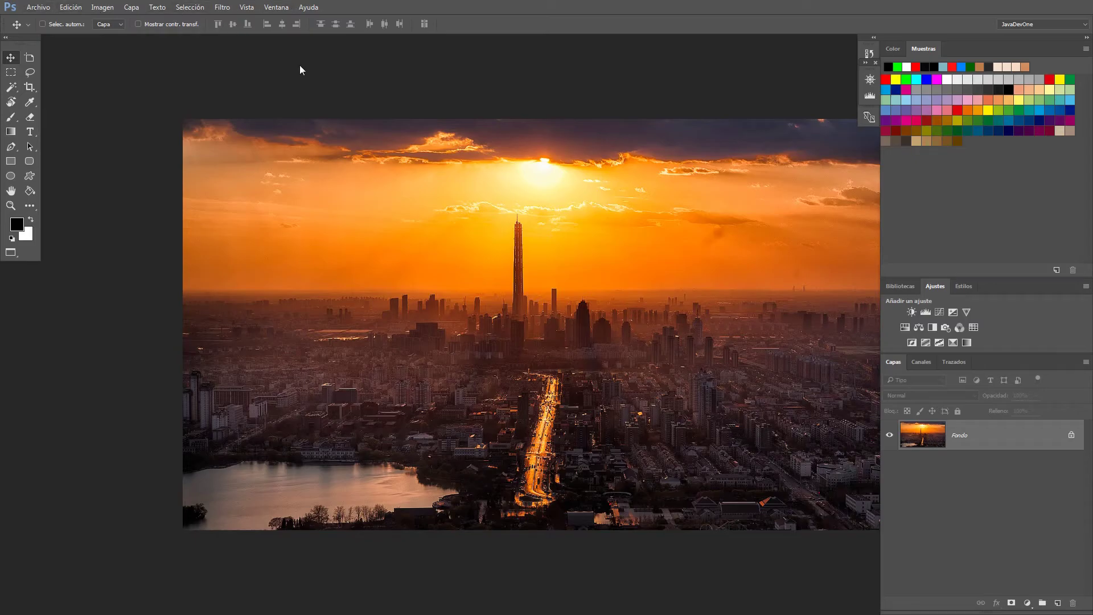
key(f)
key(f)
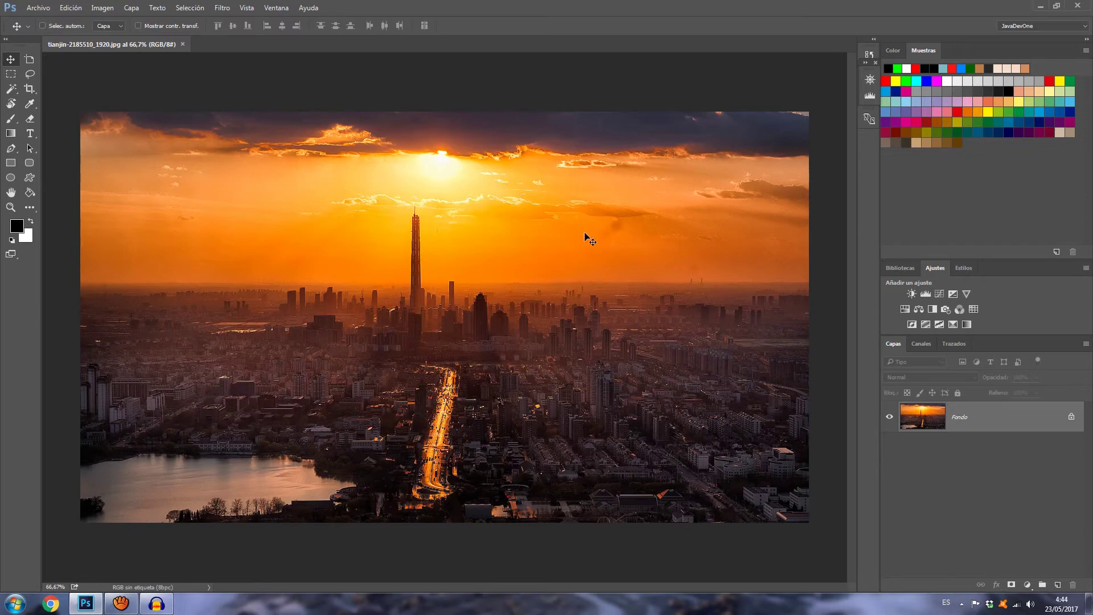
key(Tab)
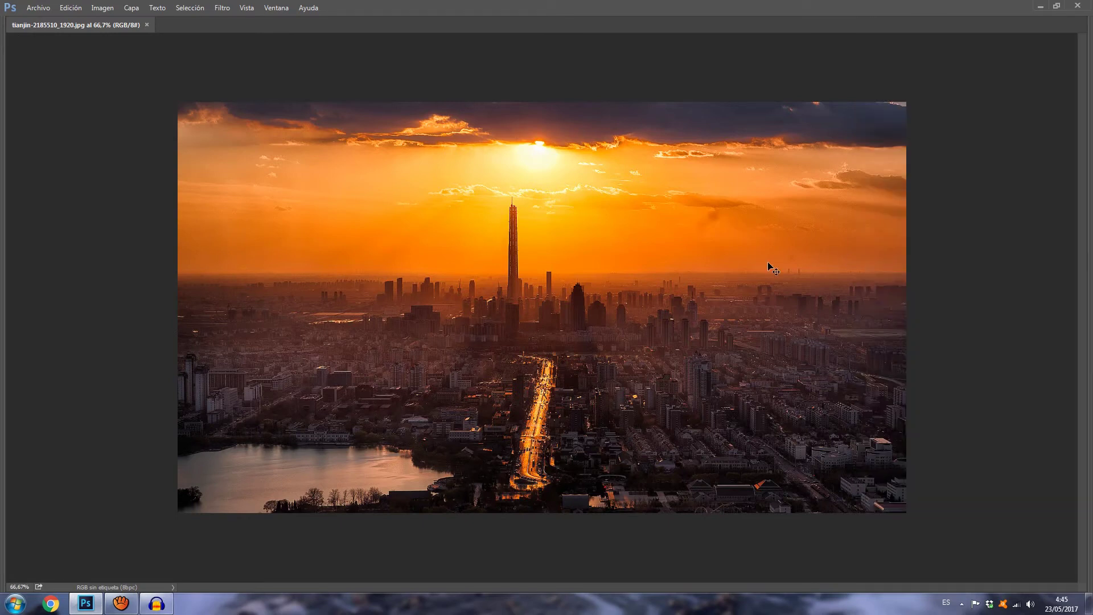
- Restore the tools and panels and cycle repeatedly through the full screen modes
key(Tab)
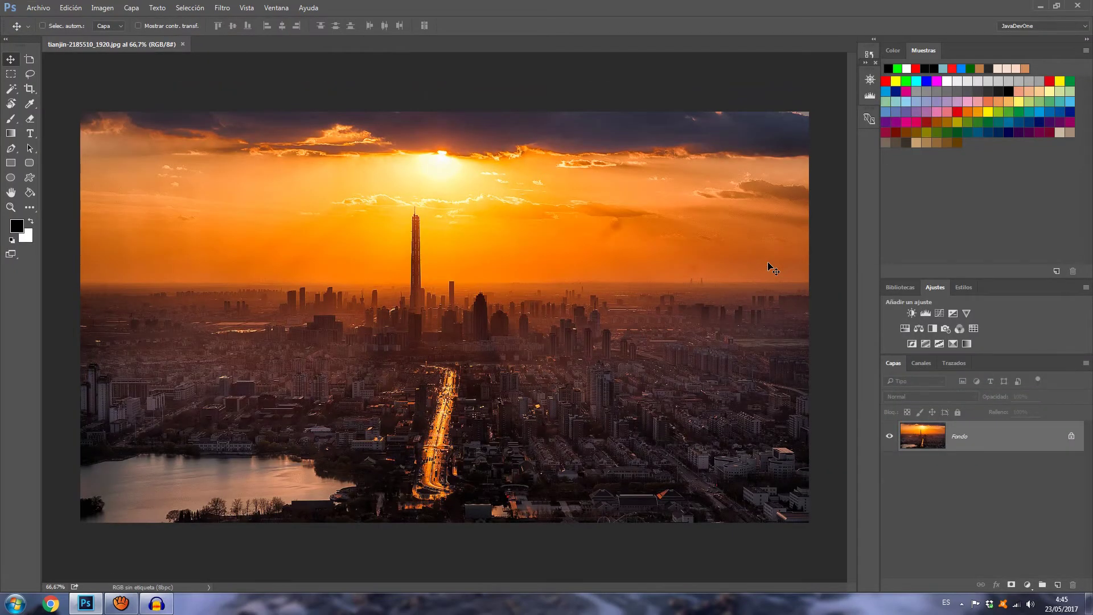
key(f)
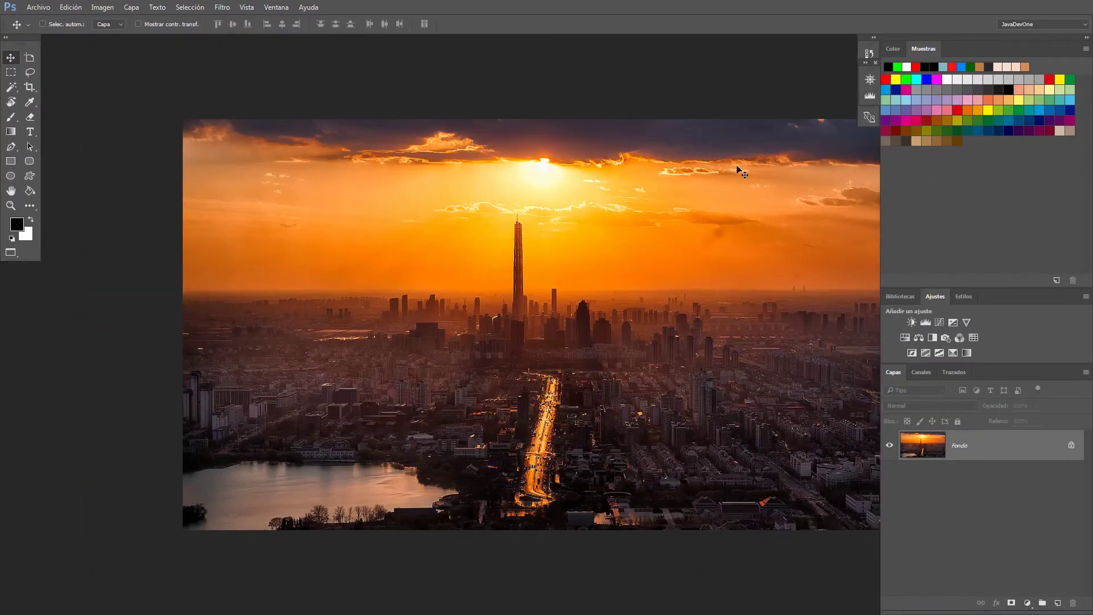
key(f)
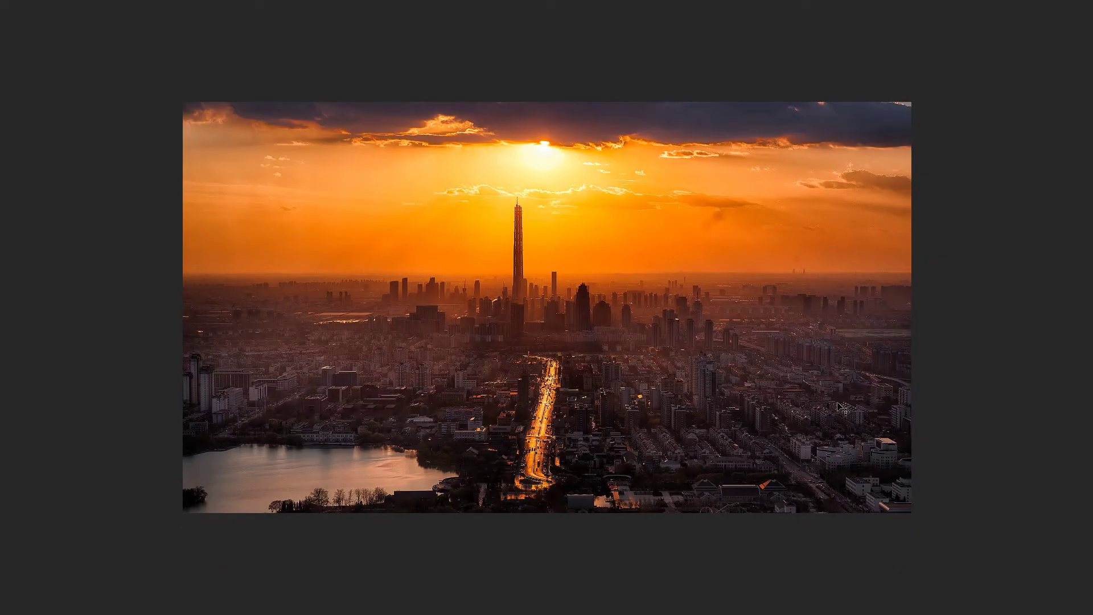
key(f)
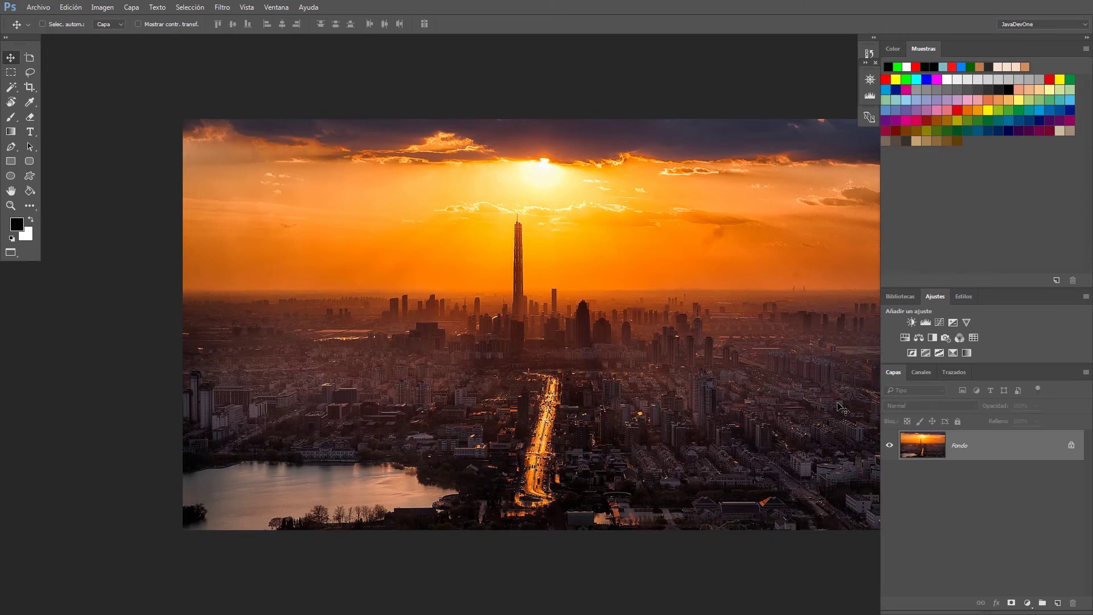
key(f)
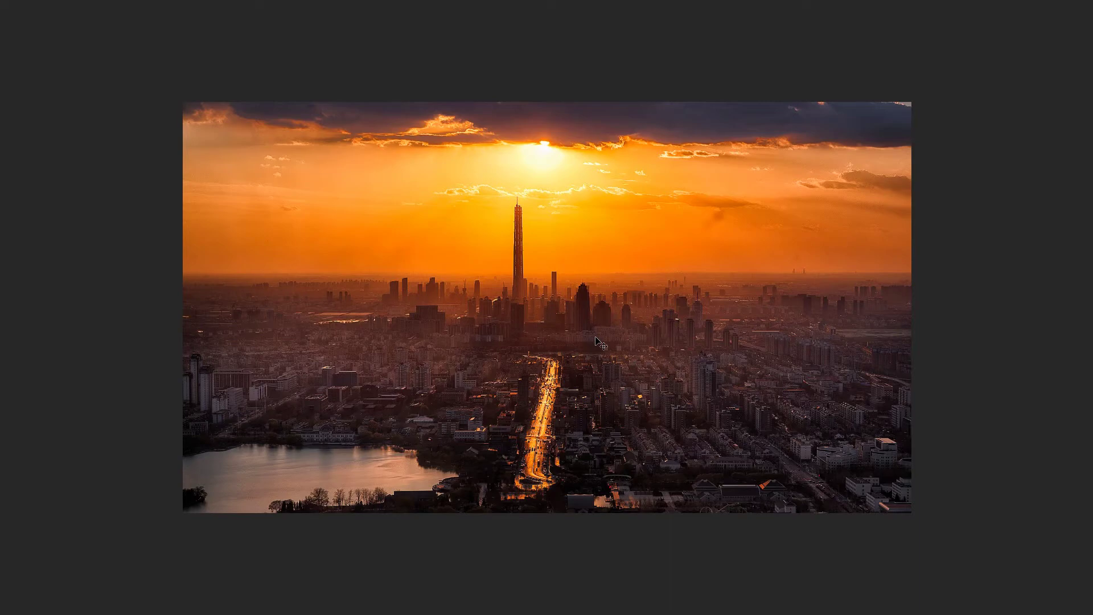
key(f)
- Keep cycling screen modes, bring back the hidden panels, and finish in Standard Screen Mode
key(f)
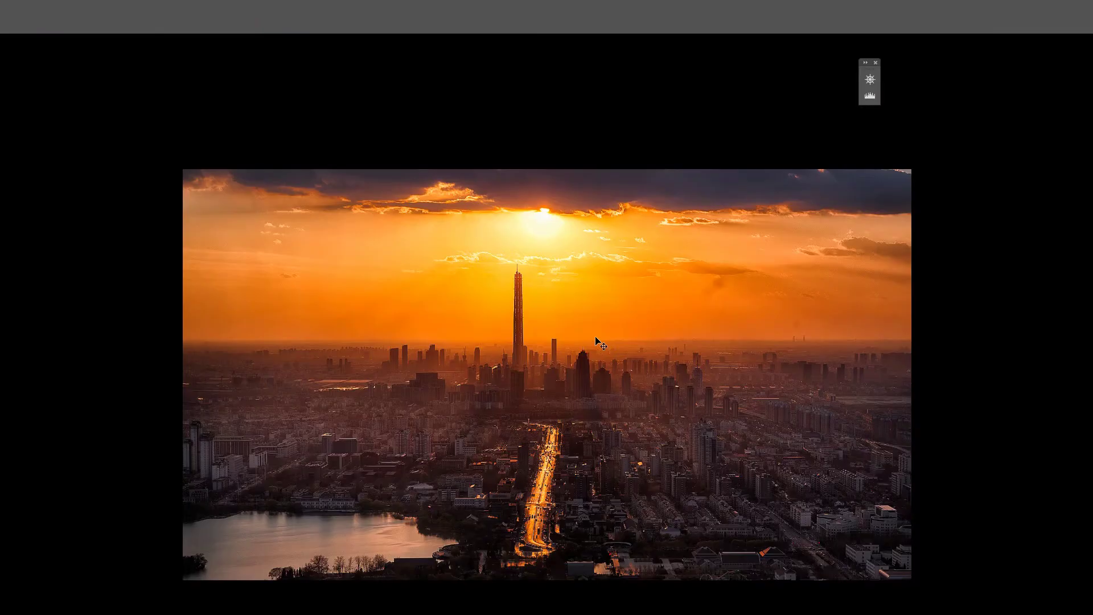
key(f)
key(f)
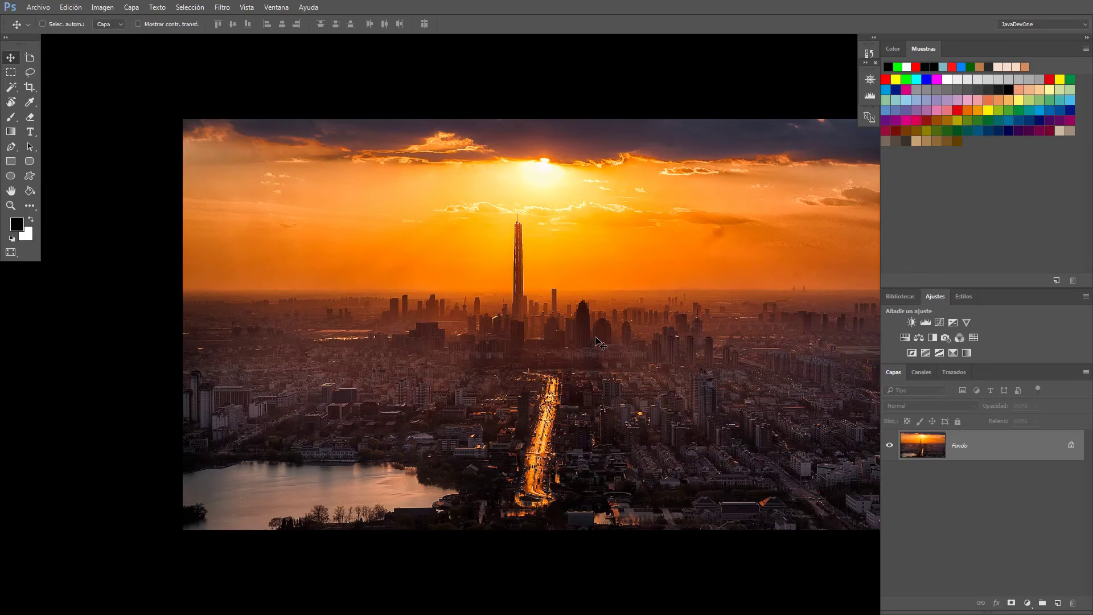
key(f)
key(f)
key(f)
key(f)
key(f)
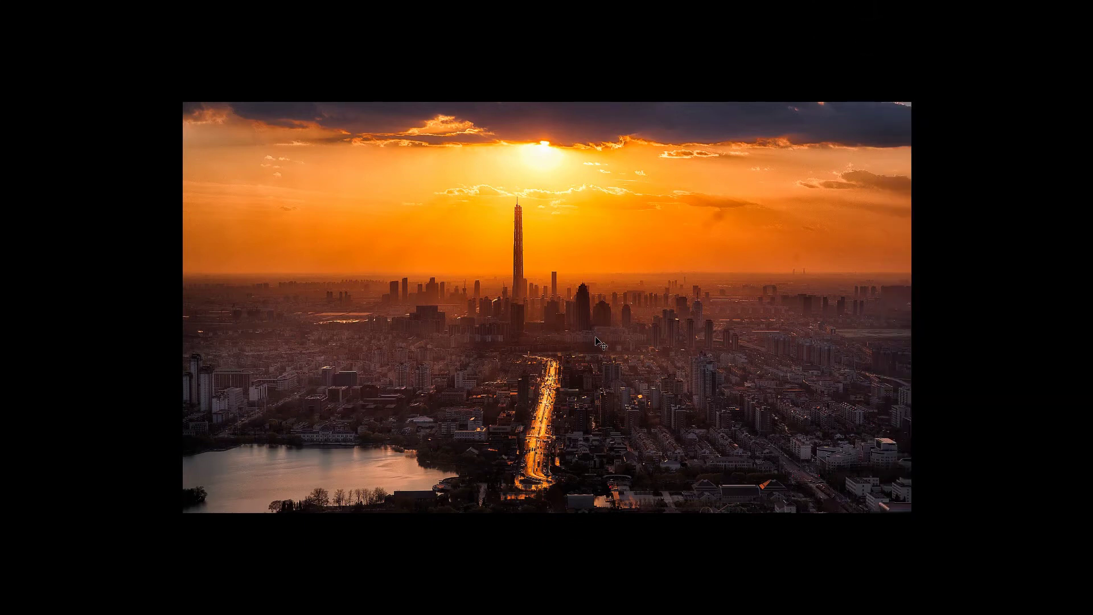
key(f)
key(Tab)
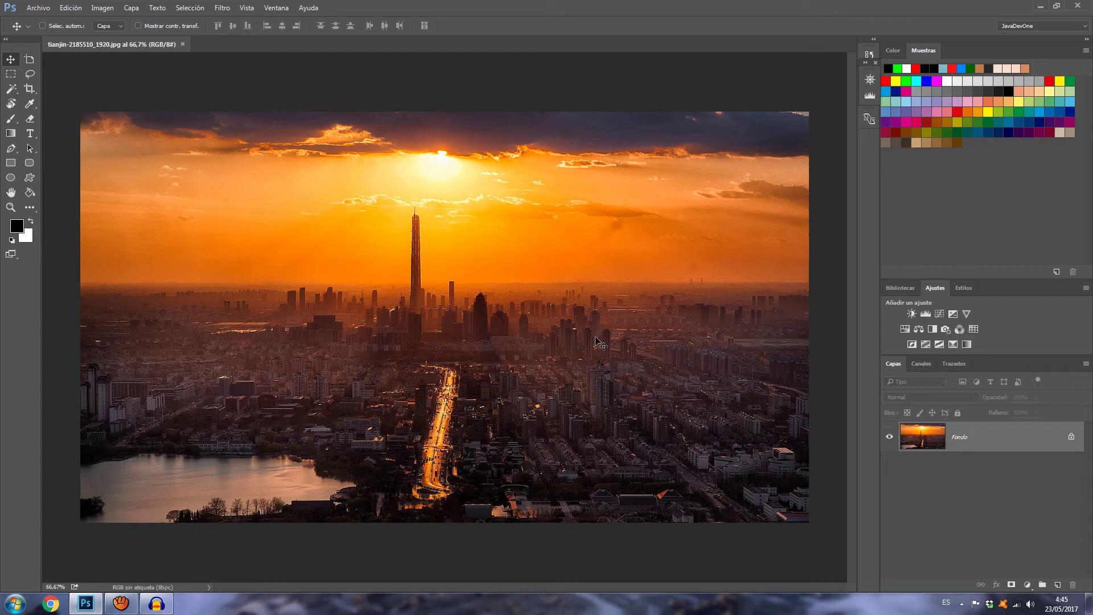
key(f)
key(f)
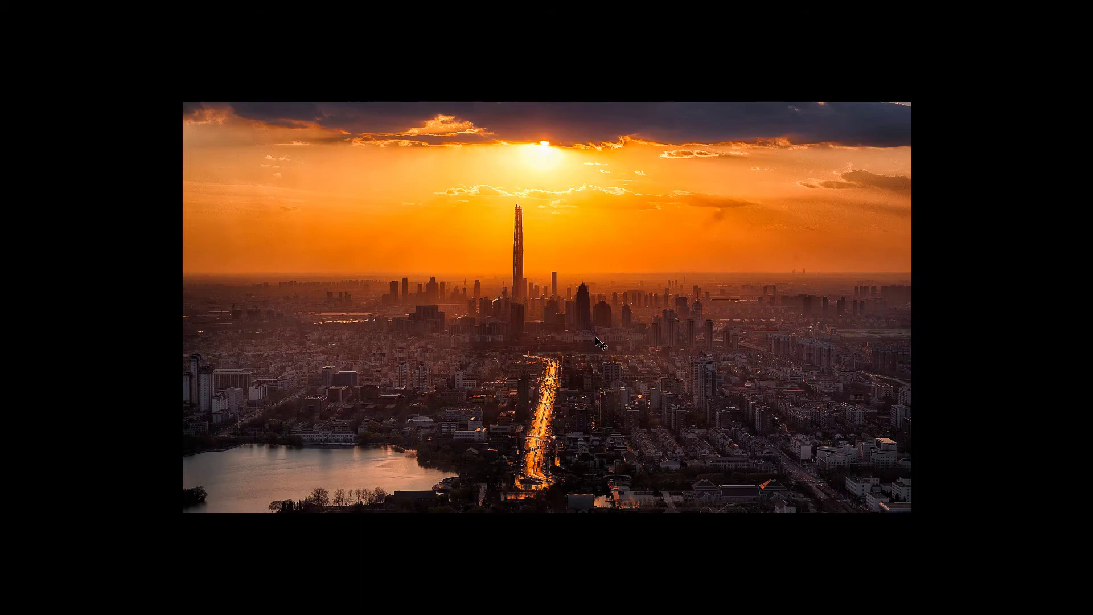
key(f)
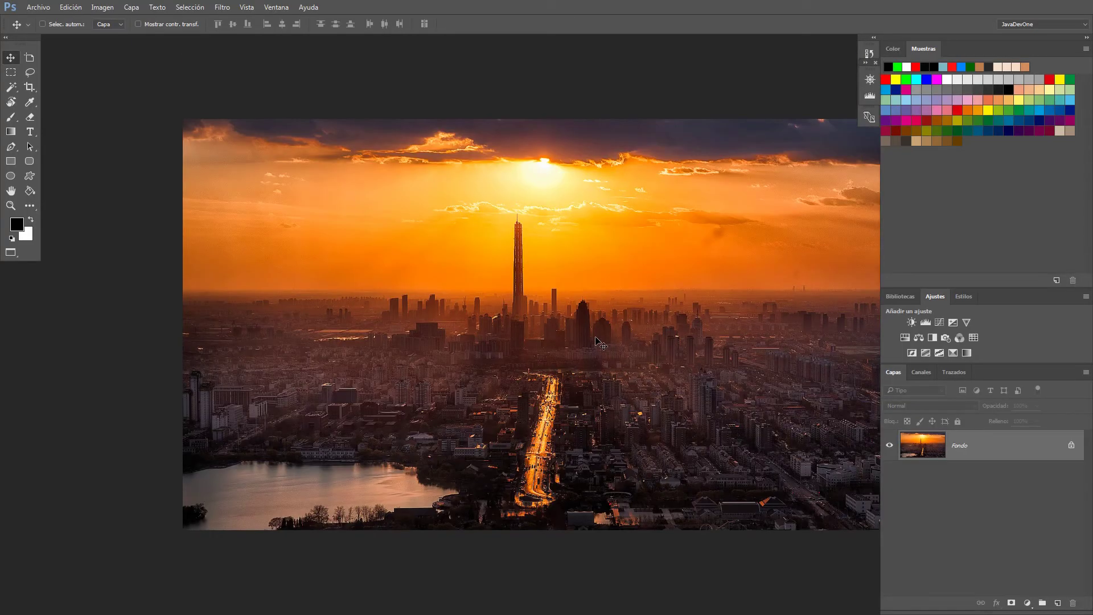
key(f)
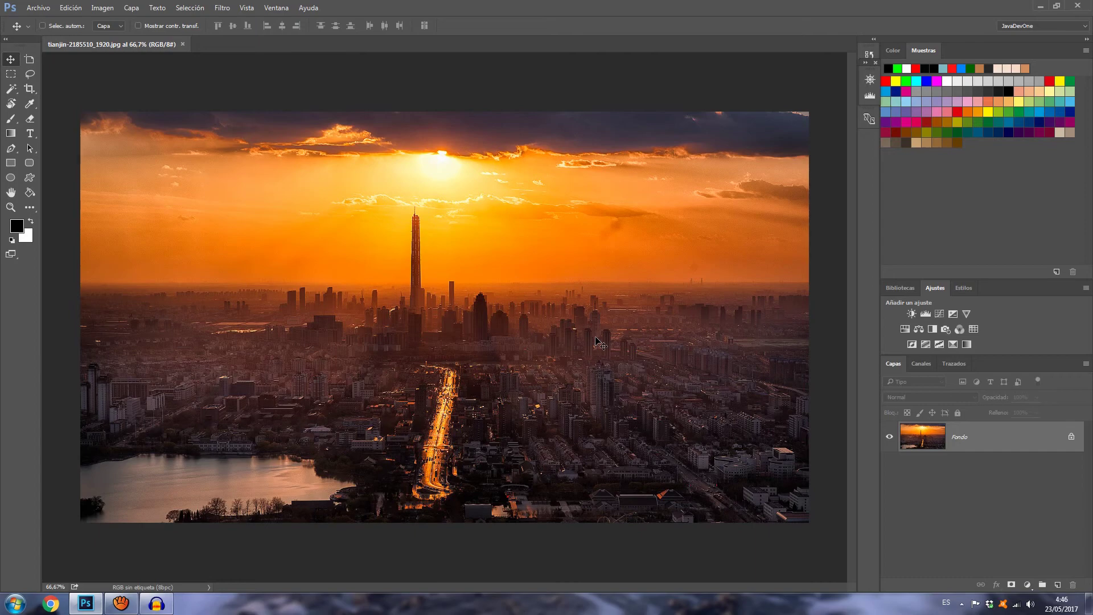
key(shift+Tab)
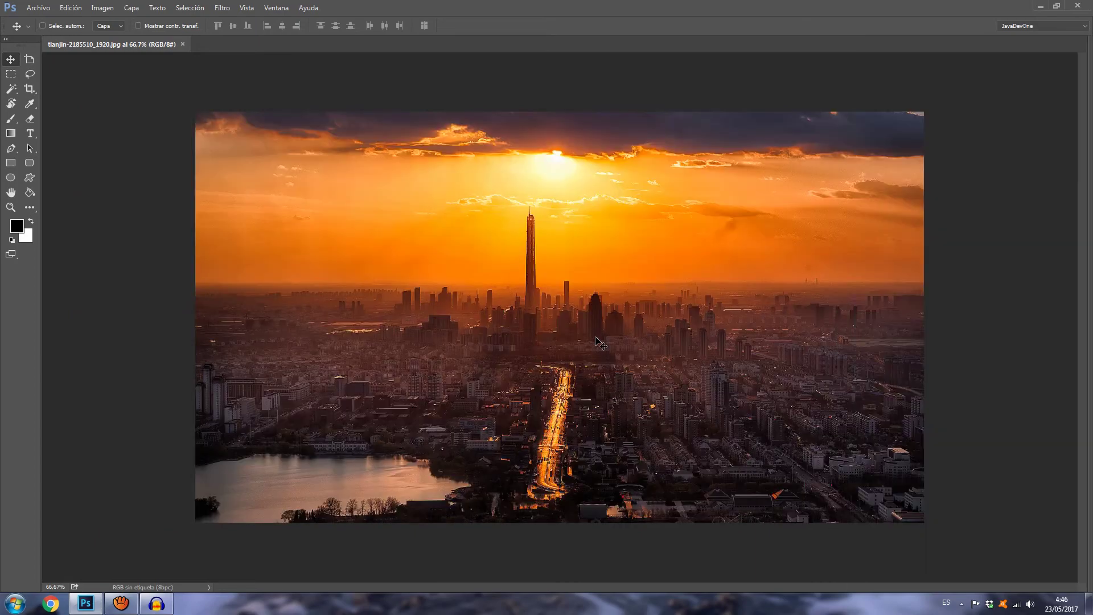
key(shift+Tab)
key(shift+Tab)
key(shift+Tab)
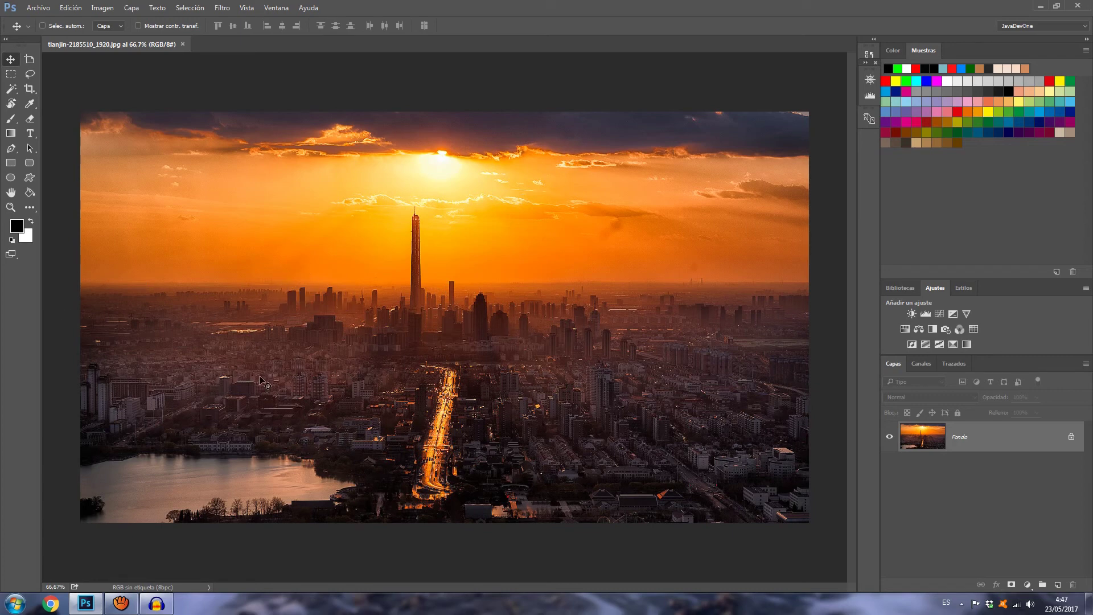
key(f)
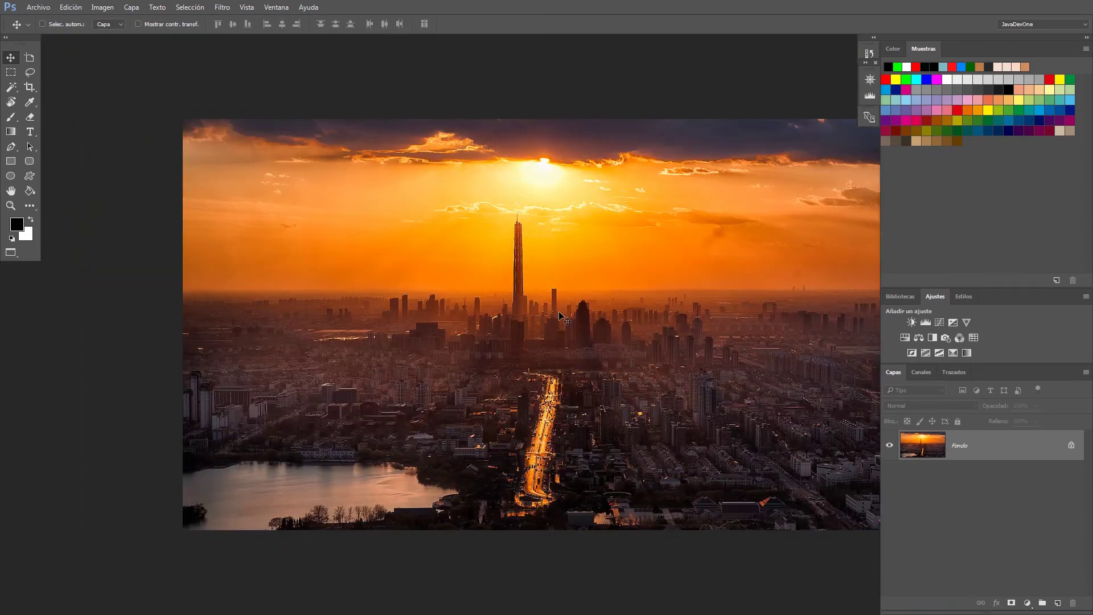
mouse_move(569, 300)
mouse_down()
mouse_move(312, 319)
mouse_move(563, 205)
mouse_move(551, 430)
mouse_move(518, 312)
mouse_move(503, 310)
mouse_up()
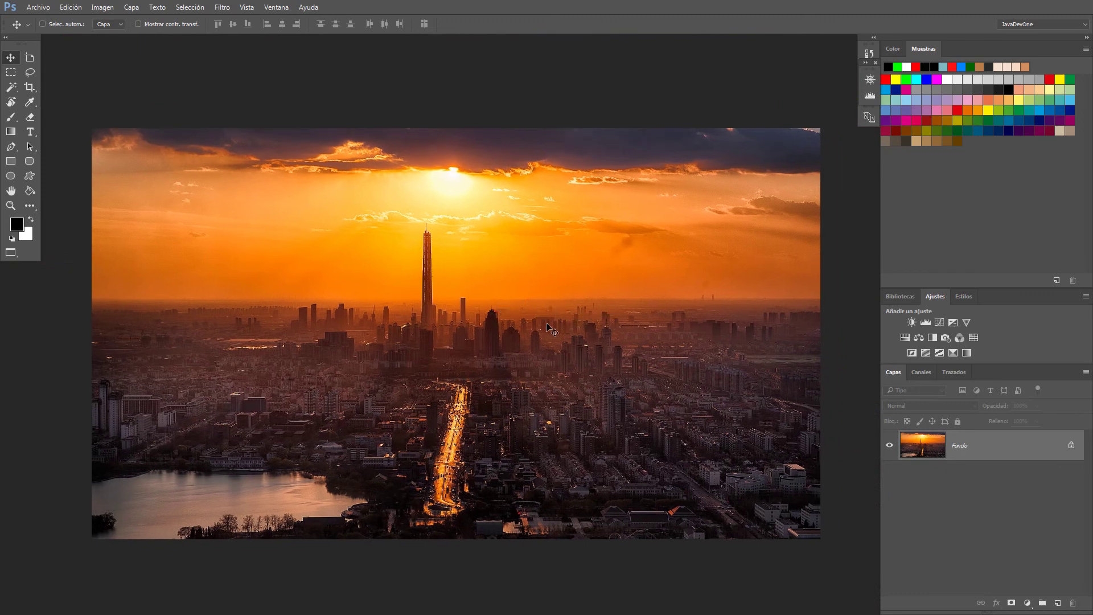
key(f)
key(f)
drag(629, 336, 574, 319)
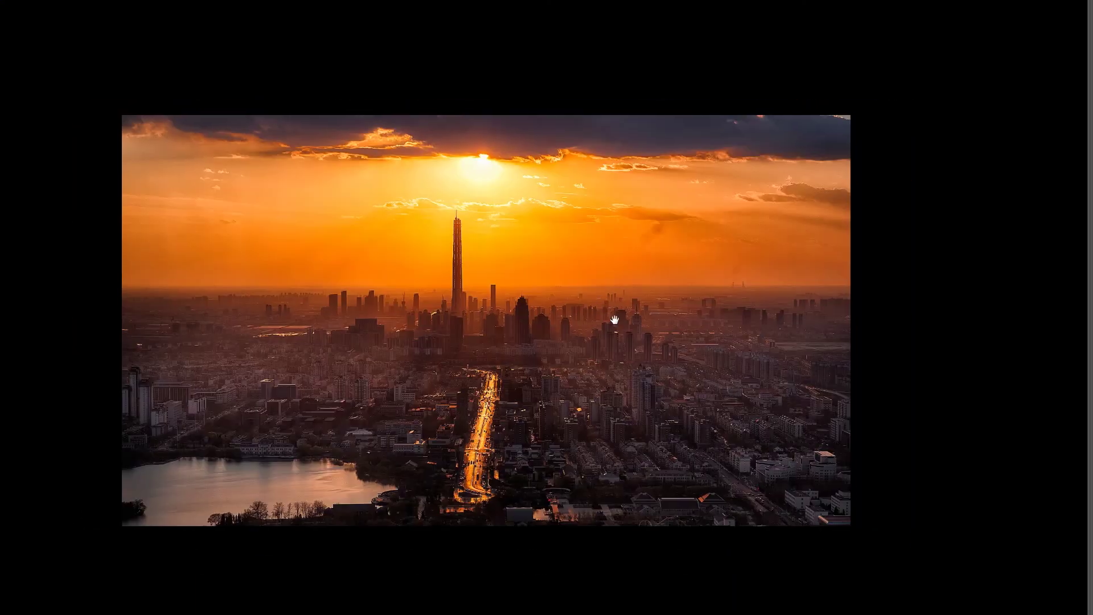
key(f)
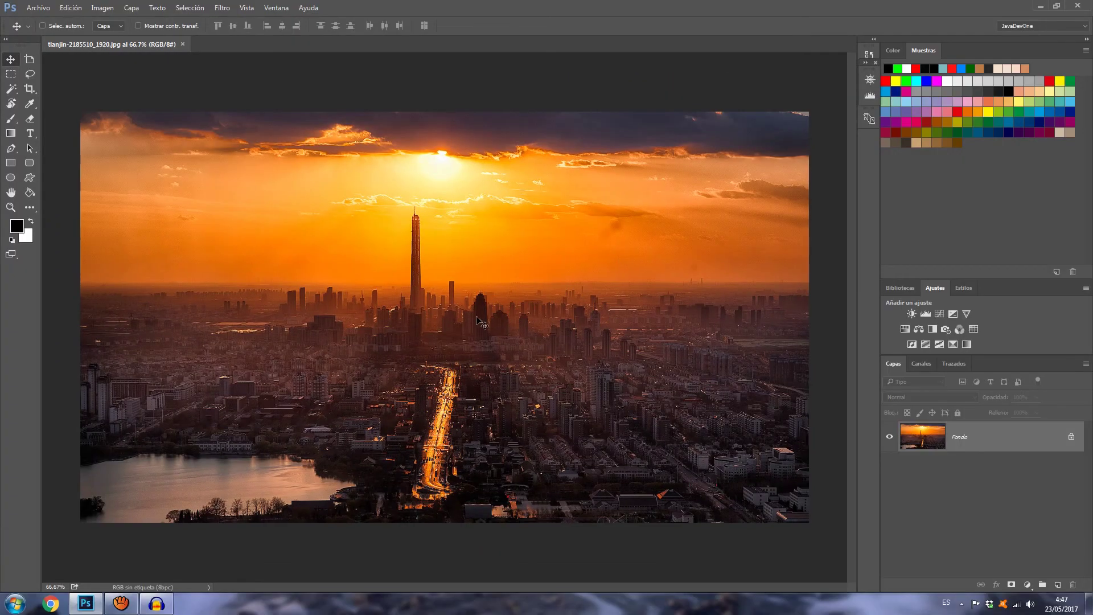
key(ctrl+space)
click(514, 302)
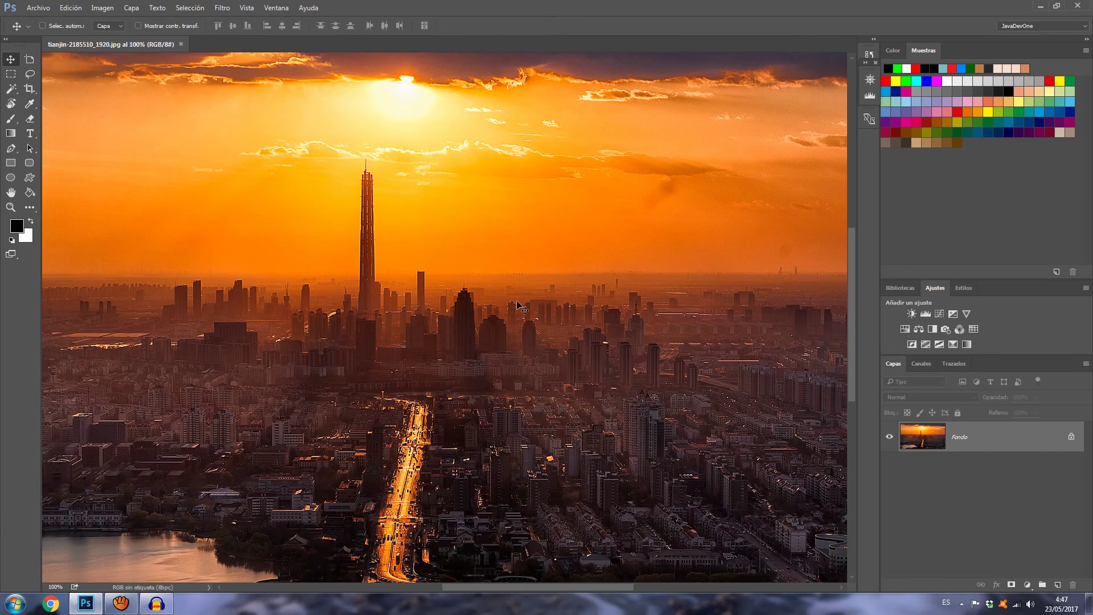
mouse_move(514, 305)
mouse_down()
mouse_move(349, 317)
mouse_move(635, 307)
mouse_up()
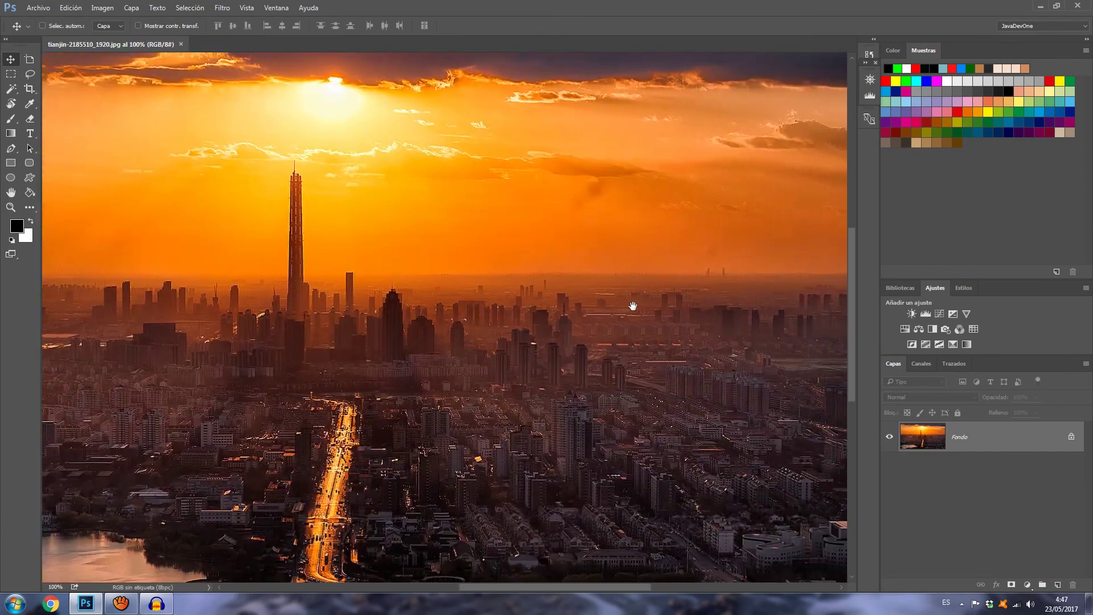
alt+click(636, 306)
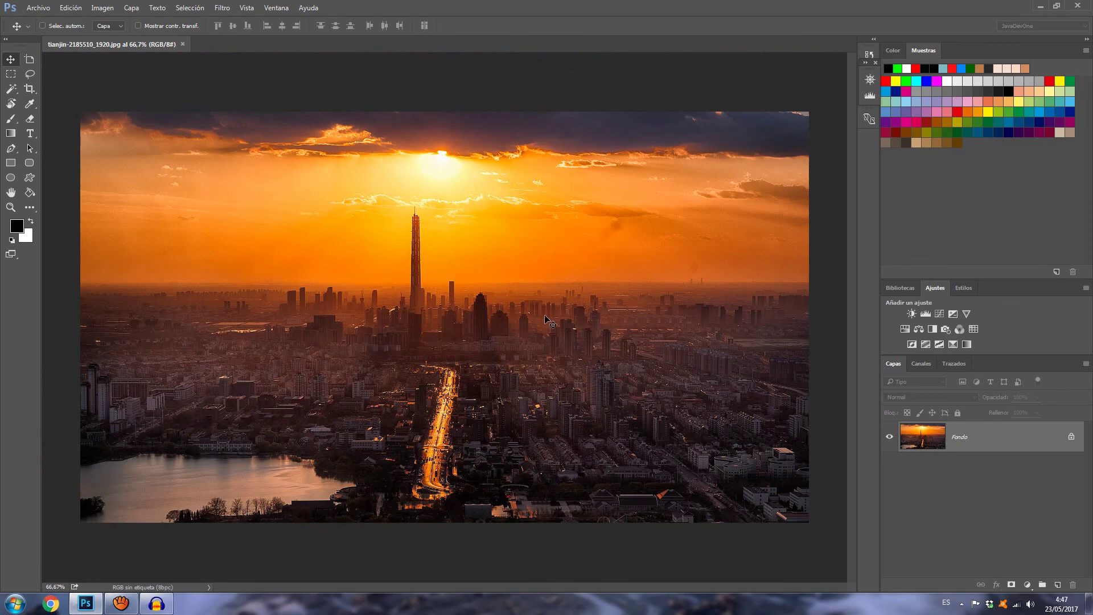